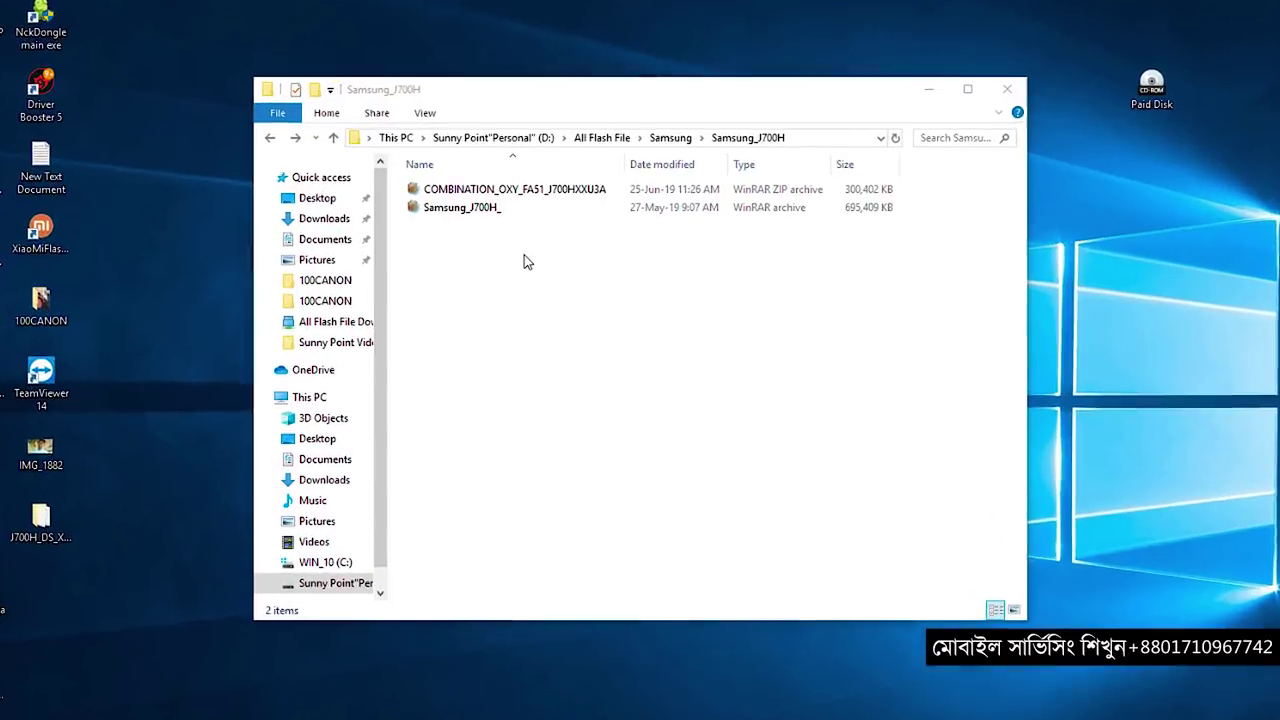
- Extract the COMBINATION_OXY_FA51_J700HXXU3A ZIP archive into a folder of its own name with WinRAR
left_click_drag(558, 259, 488, 194)
left_click(439, 234)
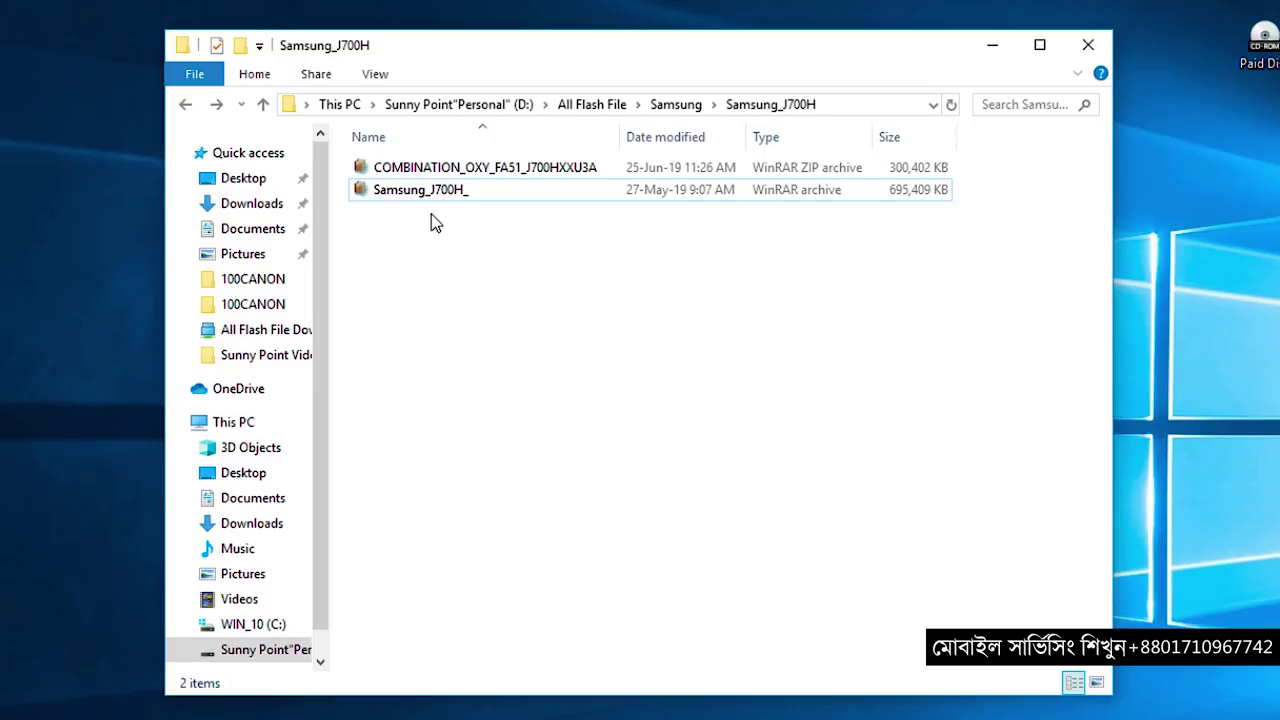
left_click(420, 168)
left_click(421, 191)
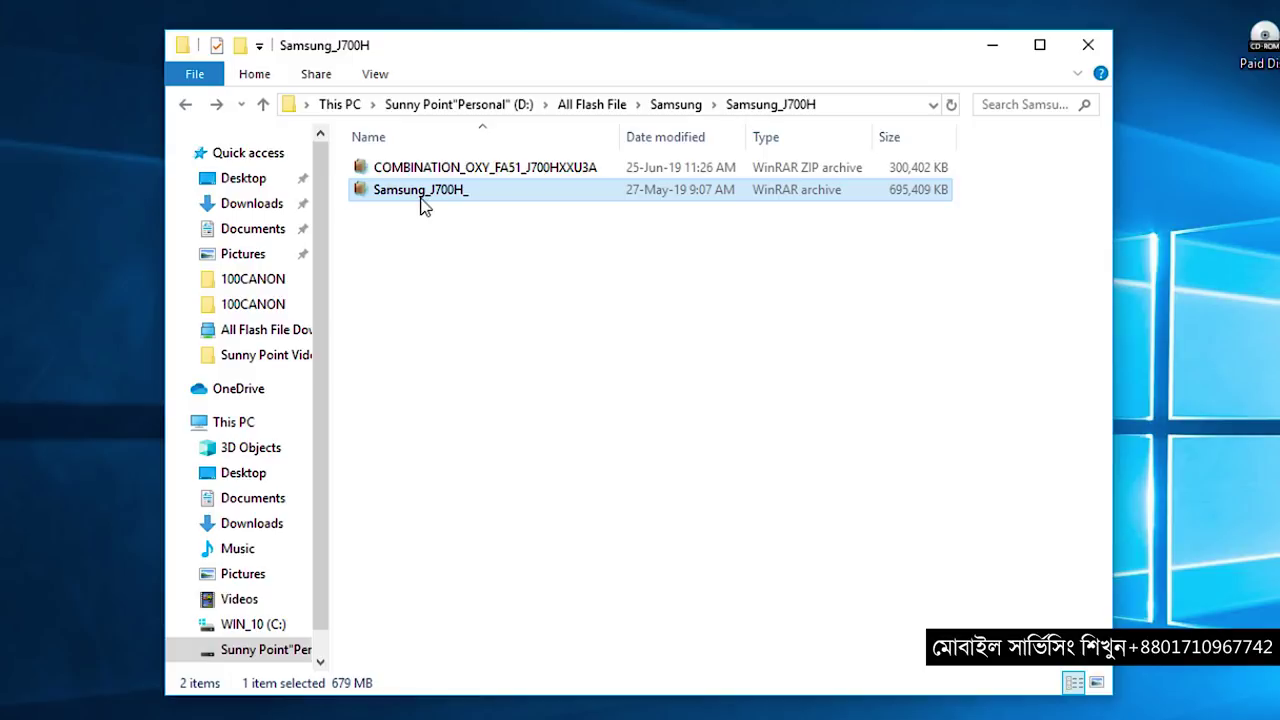
right_click(459, 170)
left_click(549, 251)
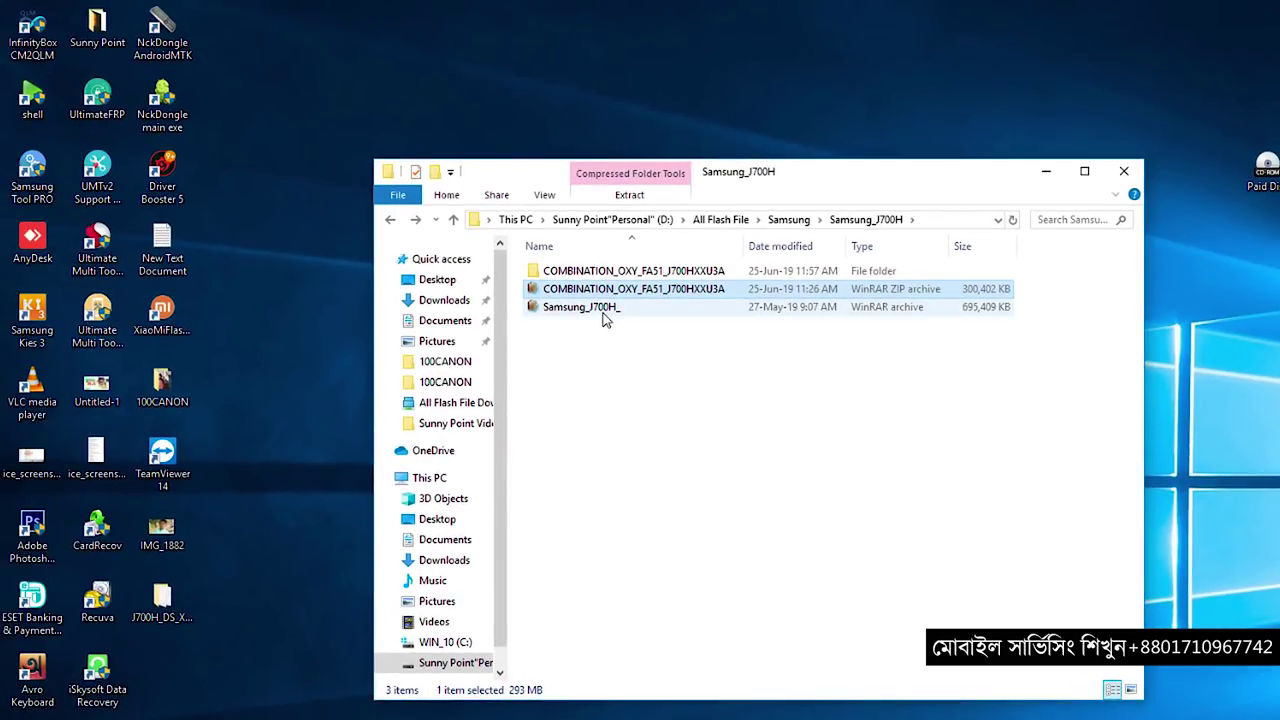
- Try twice to extract the Samsung_J700H_ archive with WinRAR, starting with its own folder, and dismiss the error windows
right_click(603, 313)
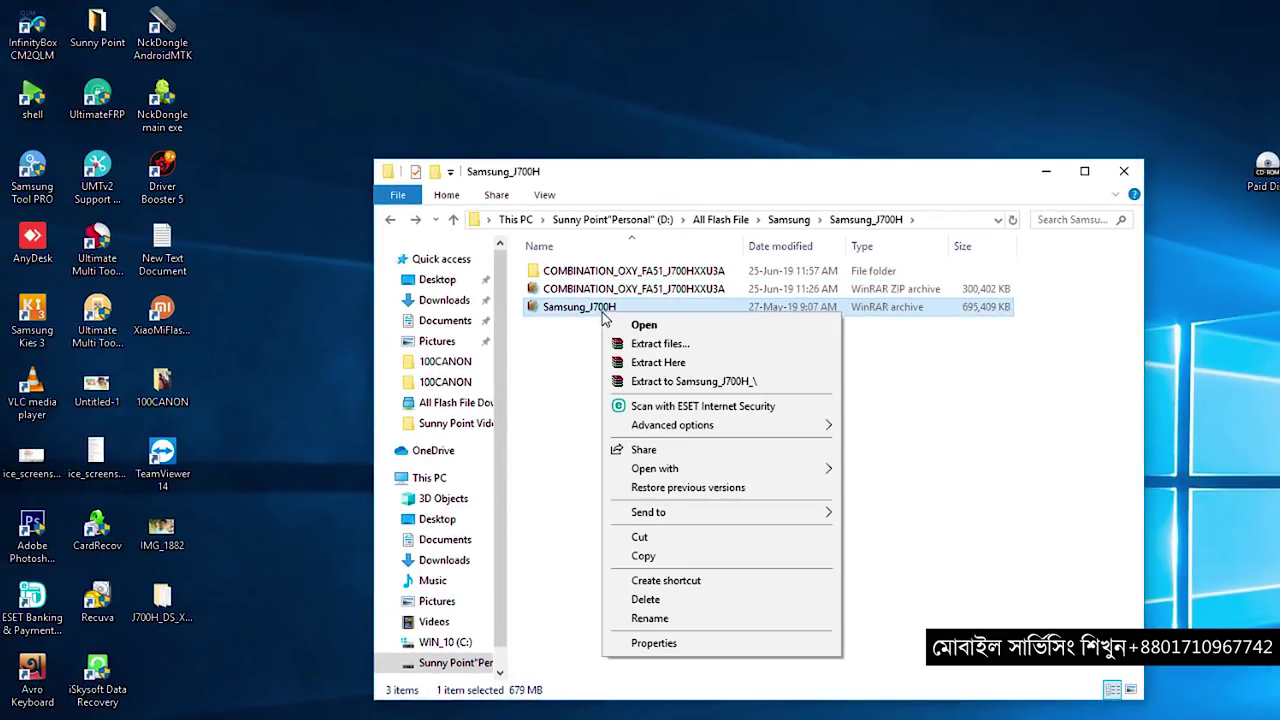
left_click(658, 383)
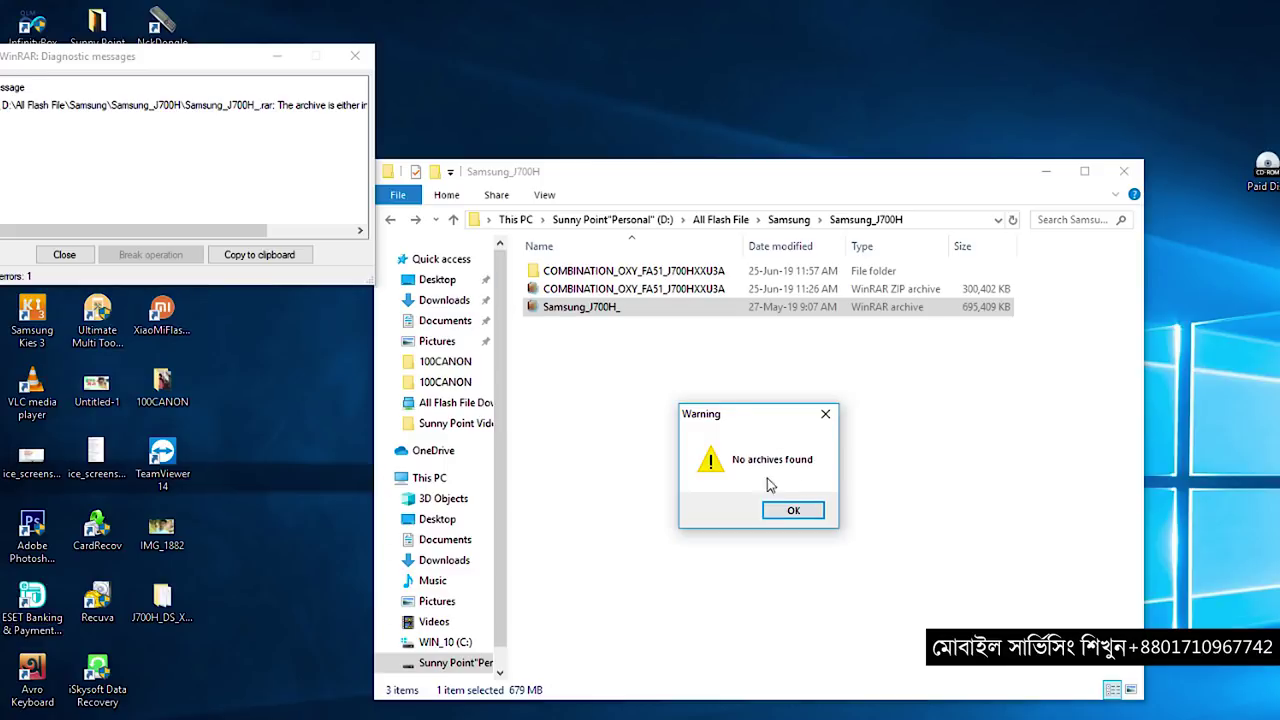
left_click(825, 413)
left_click(358, 58)
right_click(576, 307)
left_click(632, 336)
left_click(825, 414)
left_click(355, 56)
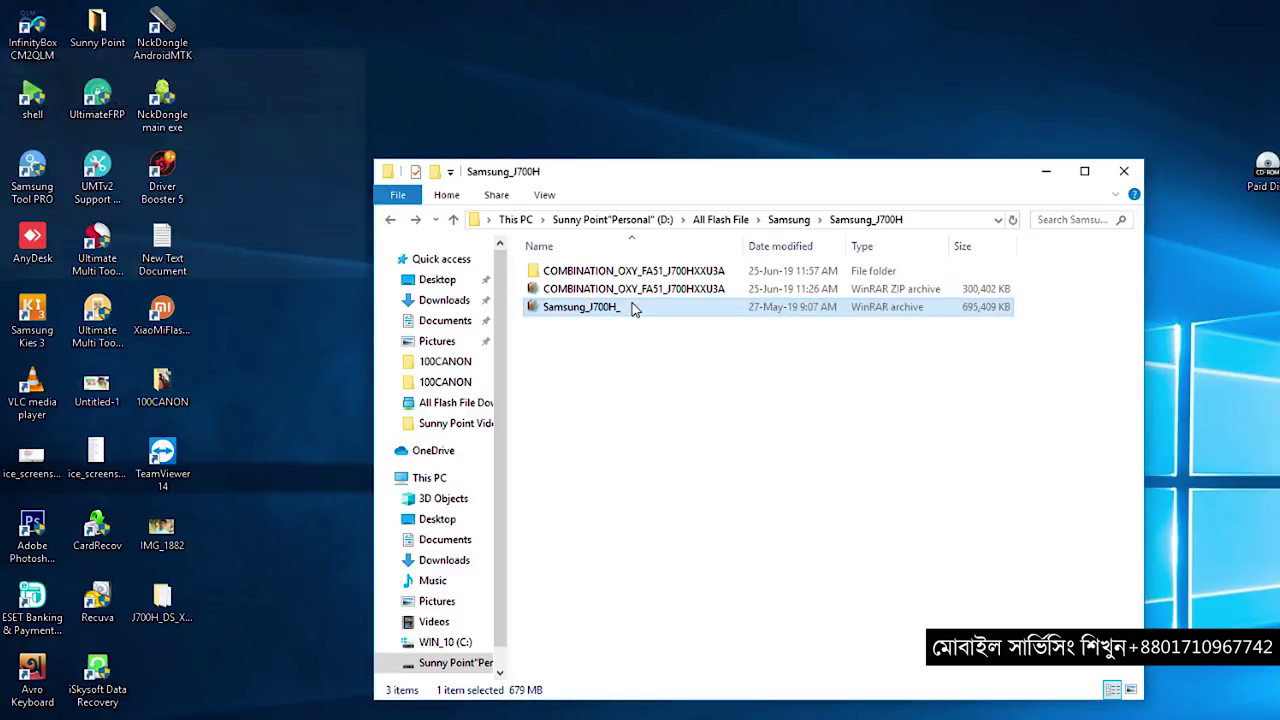
- Try to extract the Samsung_J700H_ archive directly into the current folder with WinRAR and dismiss the error windows
right_click(587, 312)
left_click(660, 362)
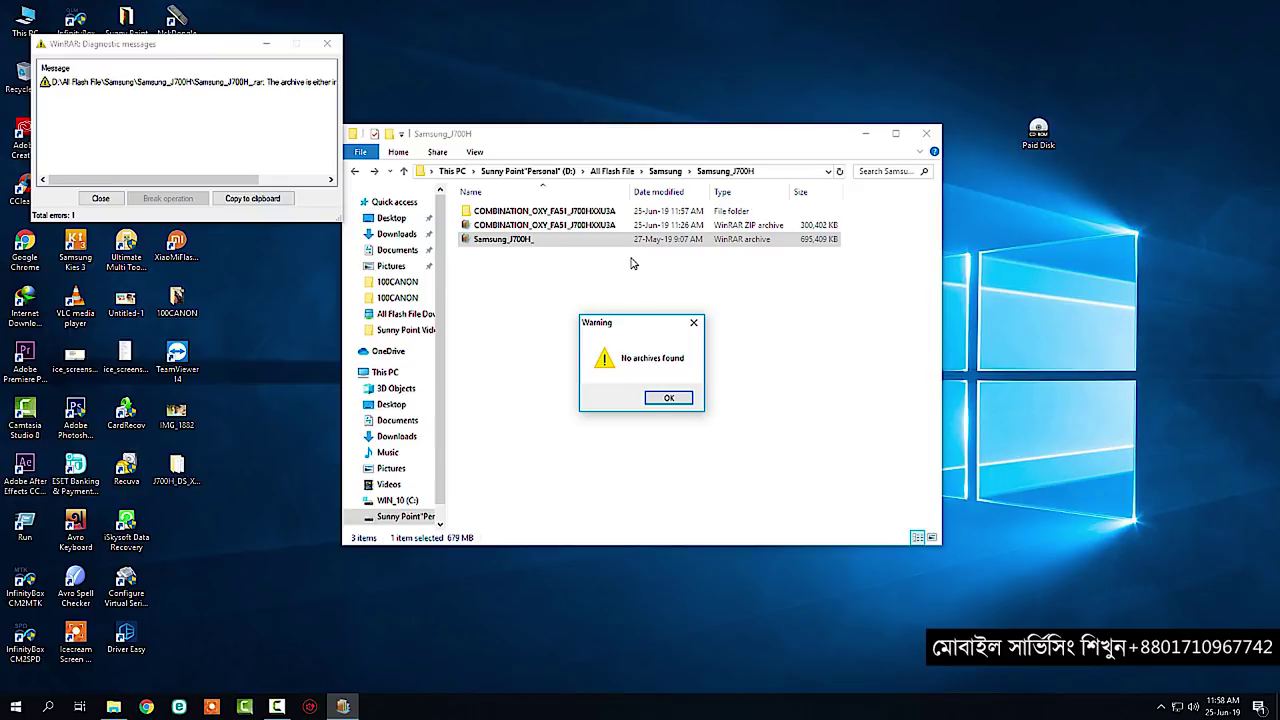
left_click(693, 326)
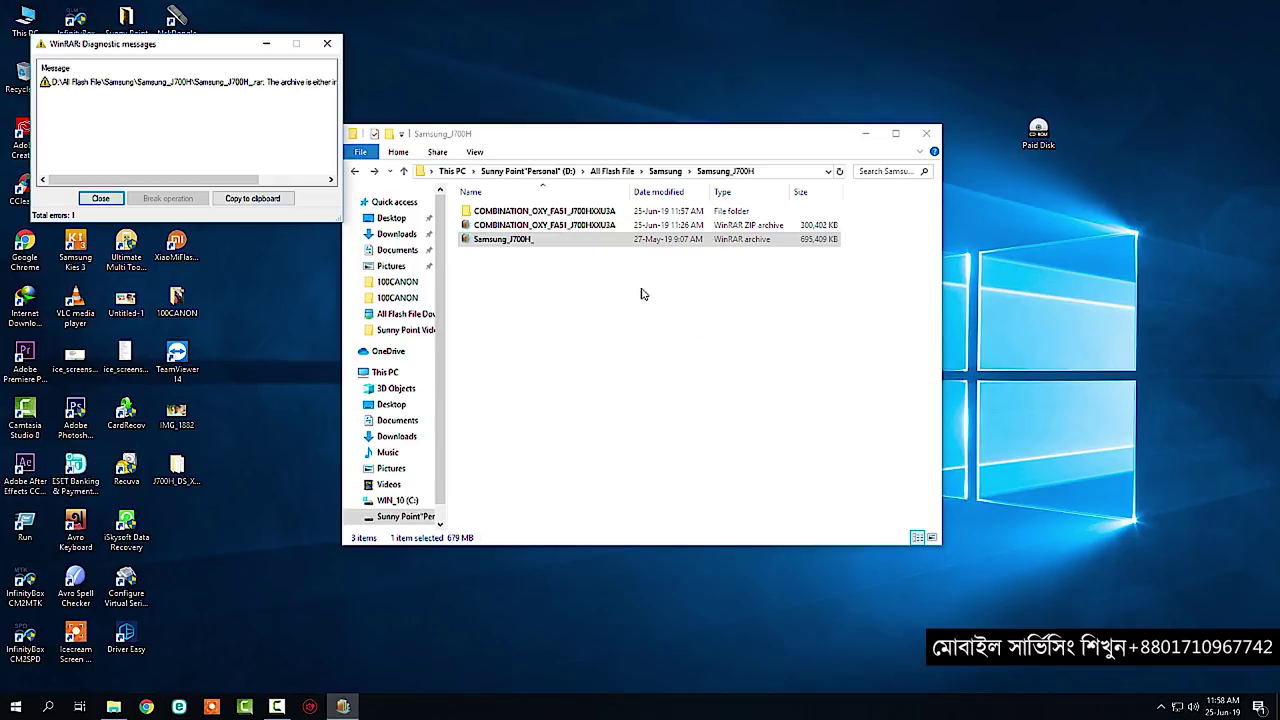
left_click(326, 45)
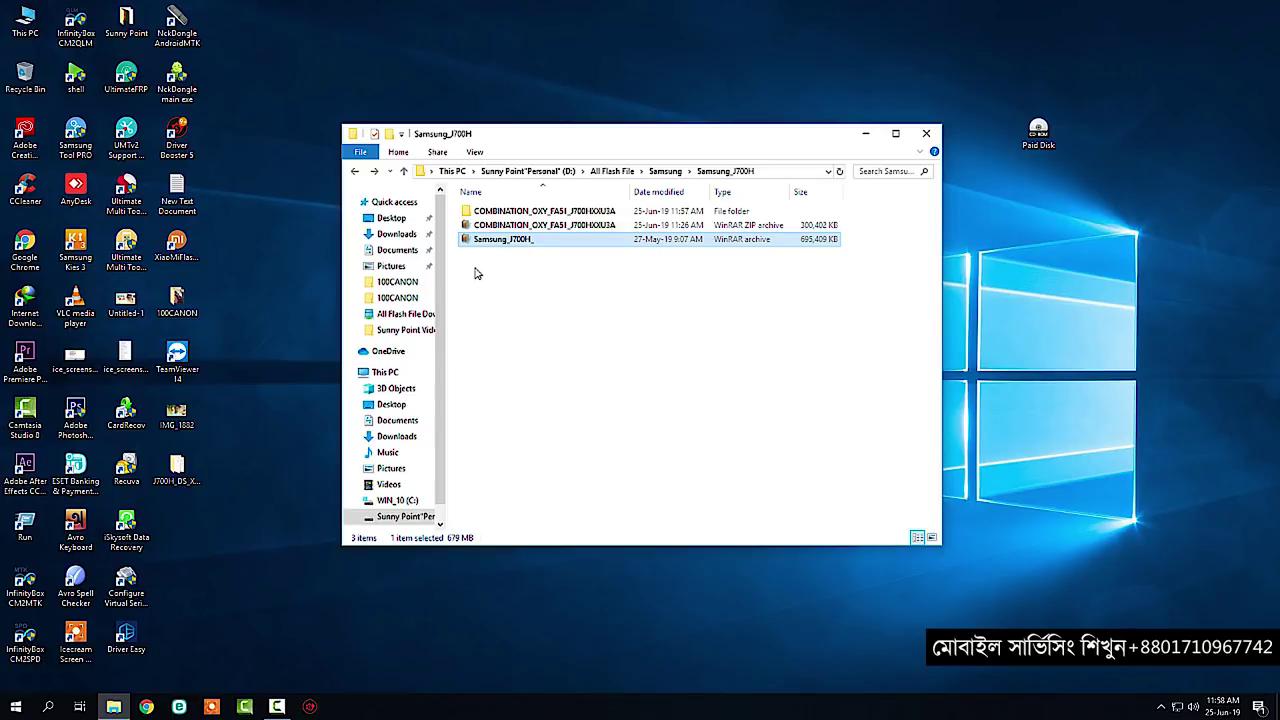
left_click_drag(1148, 115, 976, 204)
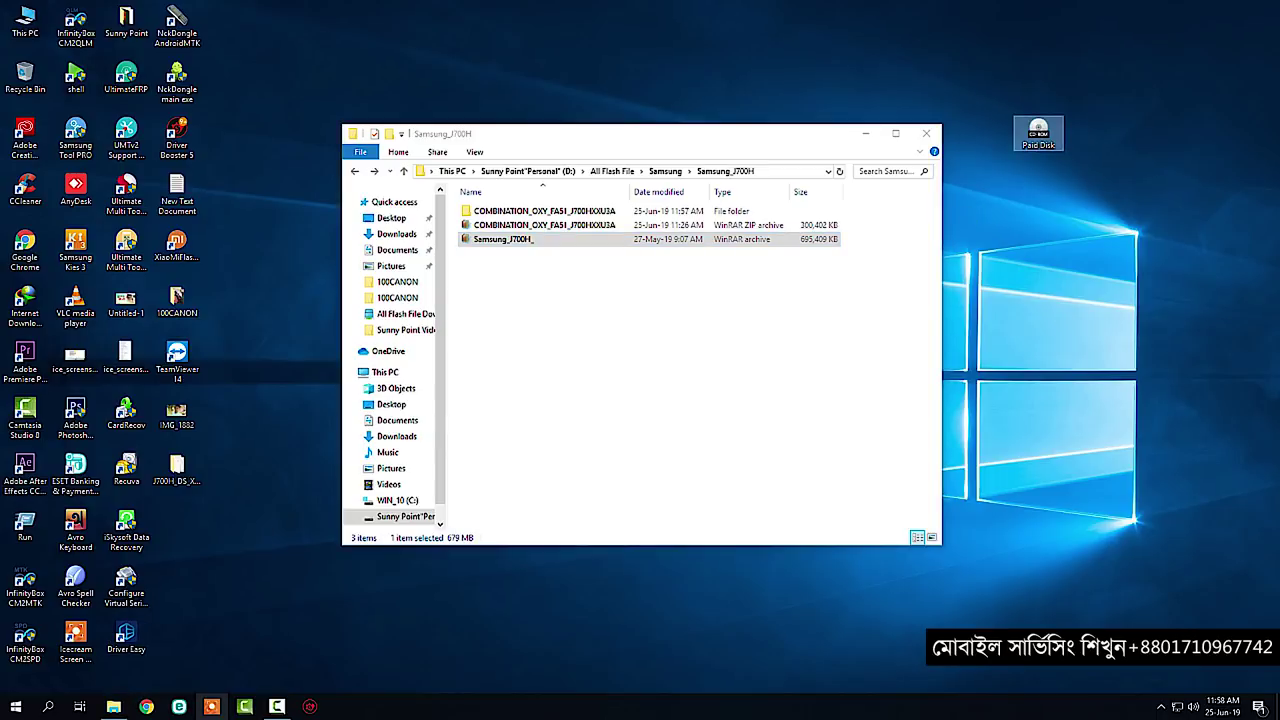
right_click(283, 515)
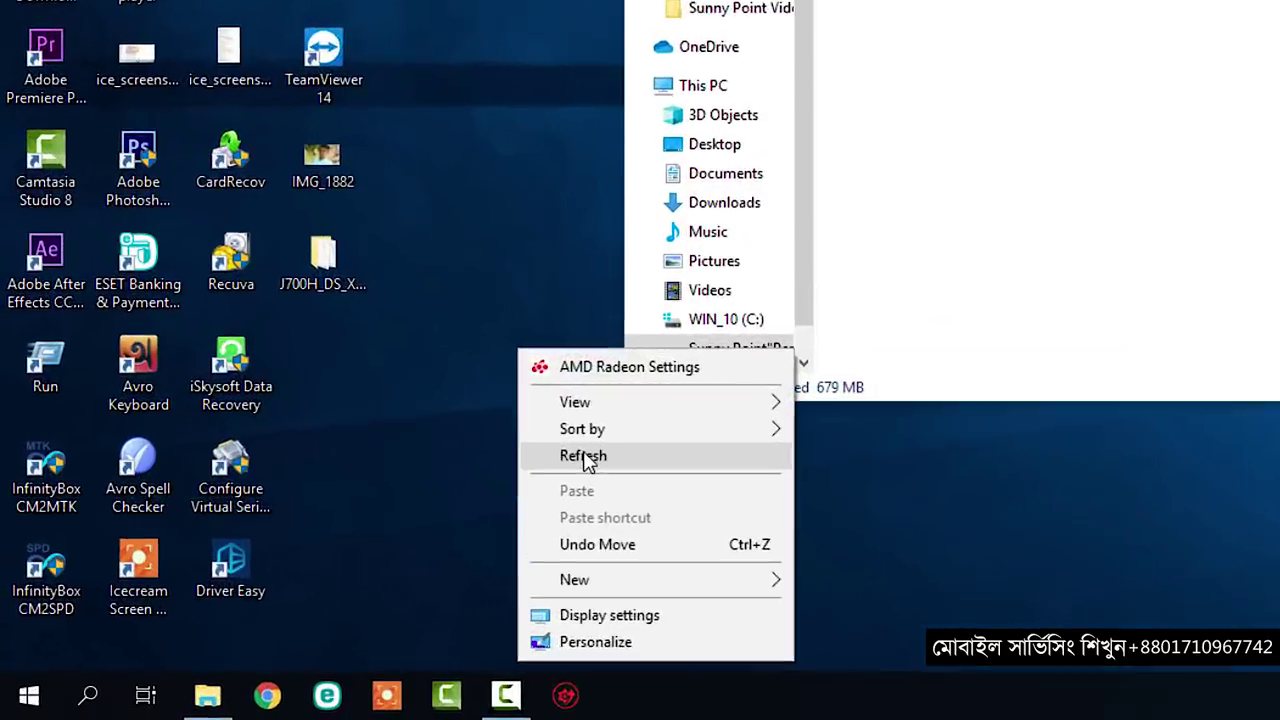
left_click(588, 456)
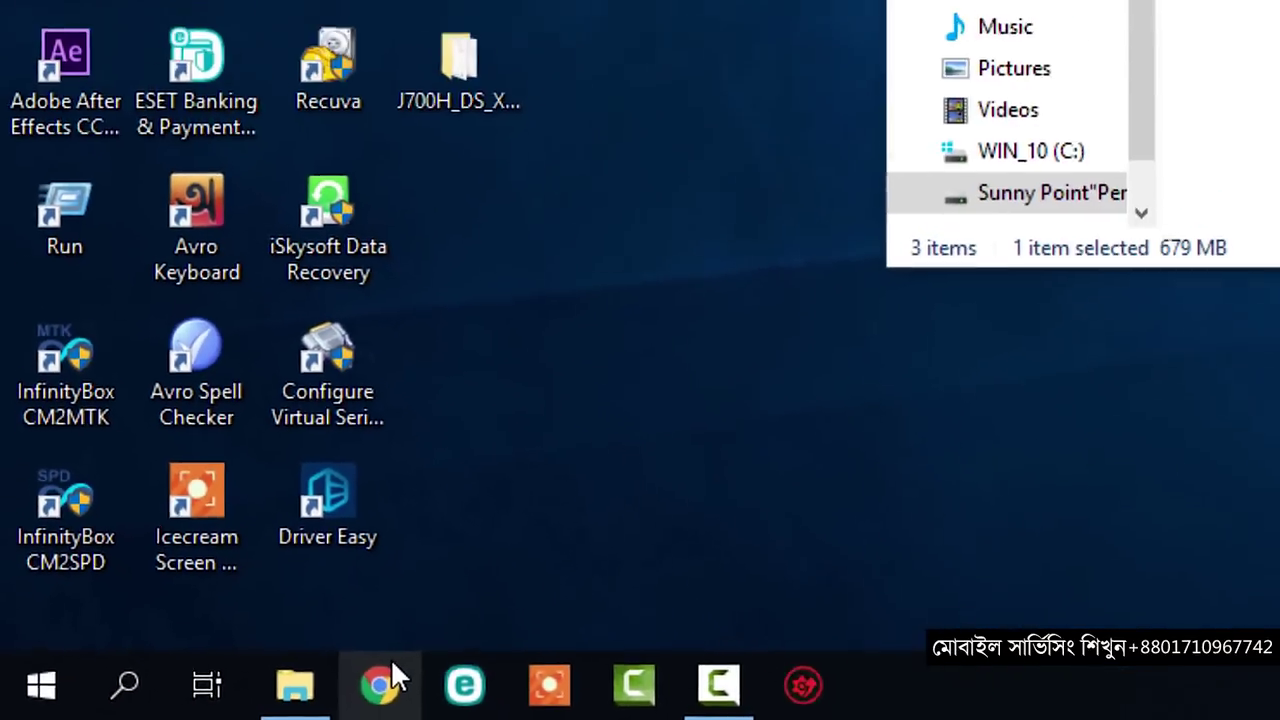
- Switch to Chrome, search Google for "7zip download" and open the download page on 7-zip.org
left_click(267, 695)
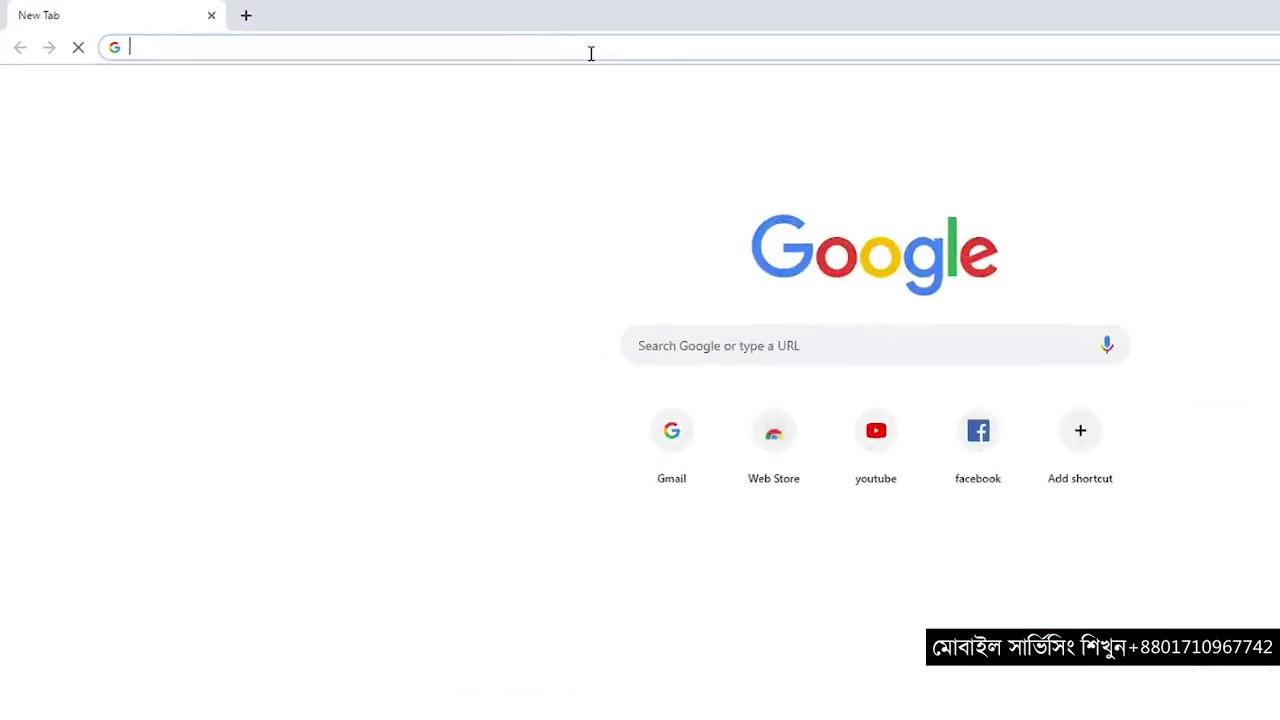
type("7zip")
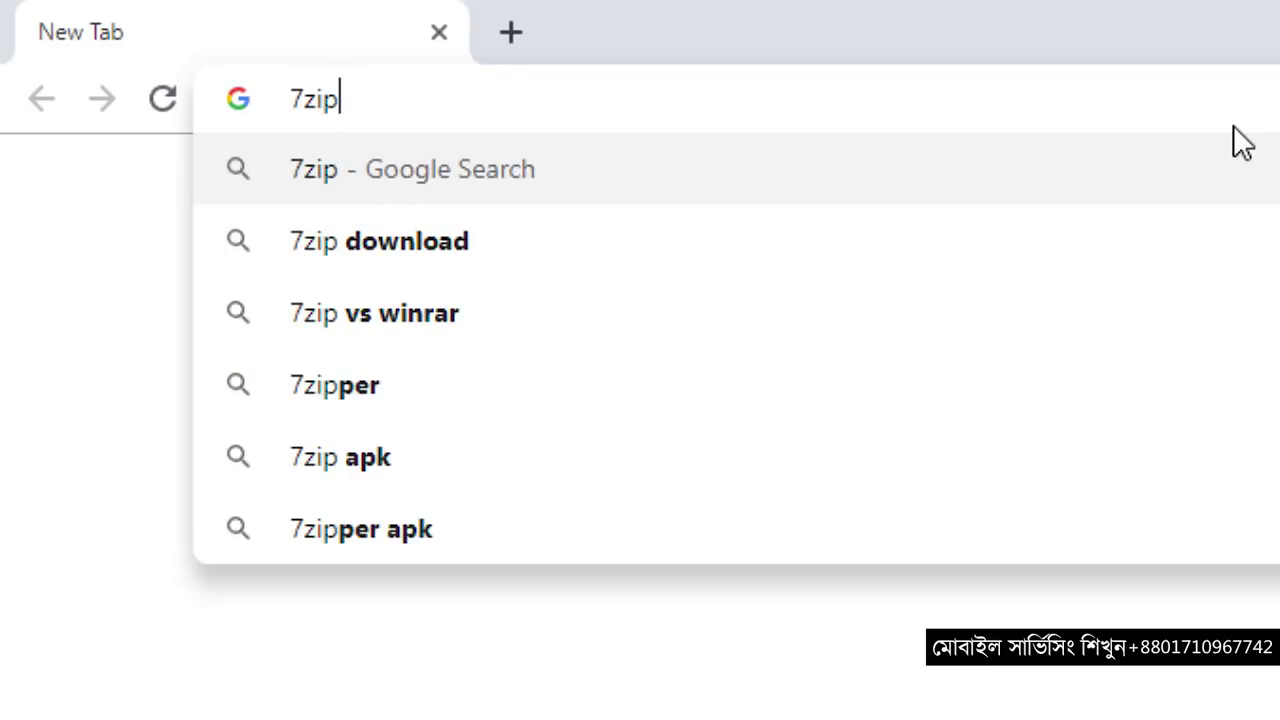
left_click(386, 240)
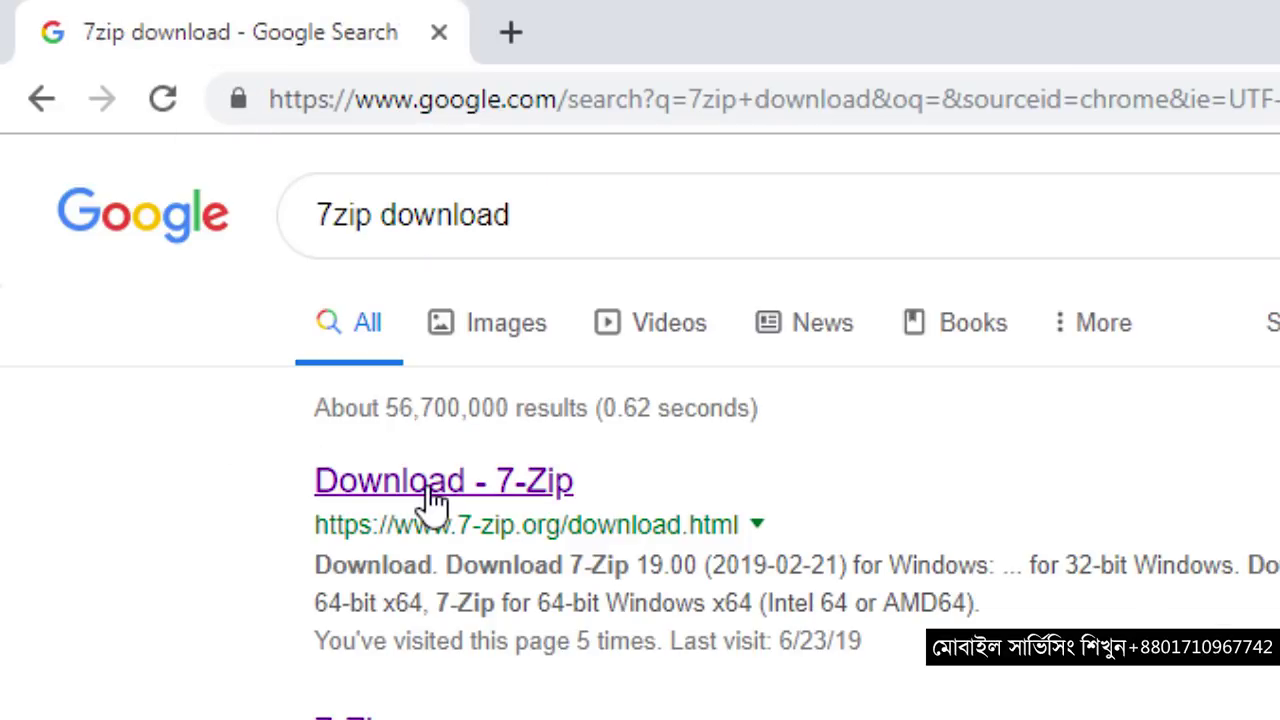
left_click(428, 489)
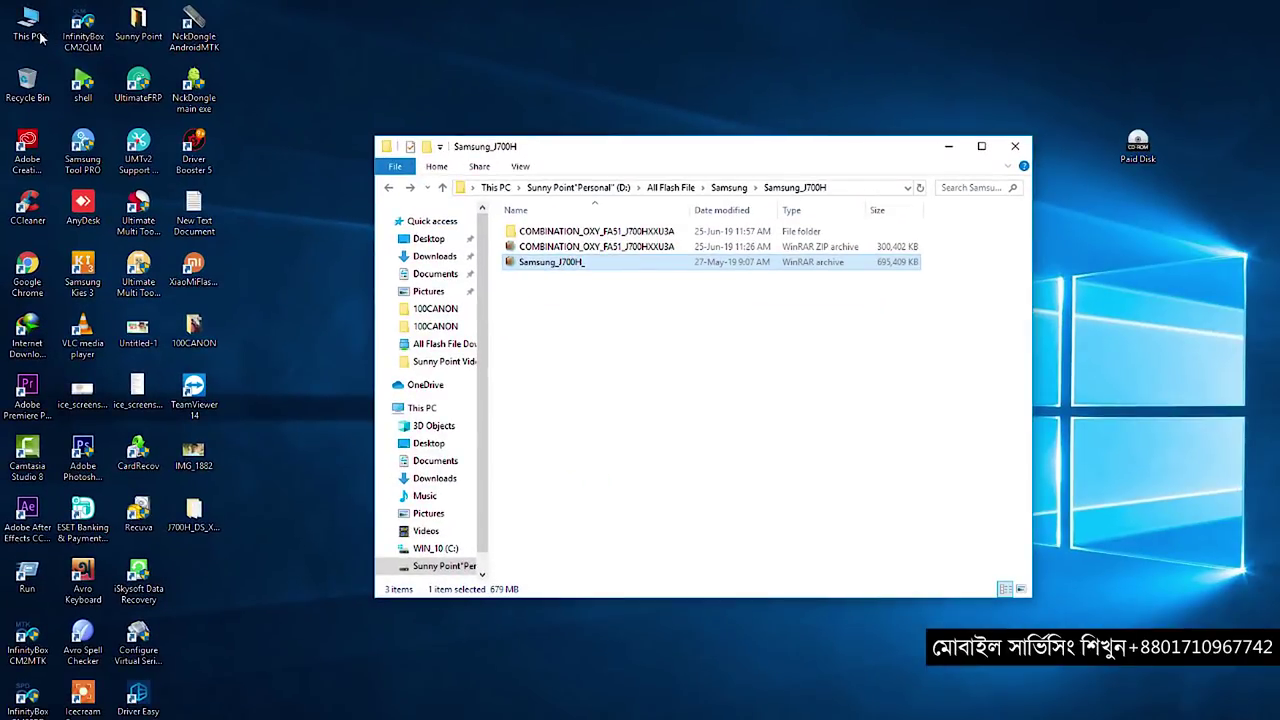
- Check the computer's system properties, and download the 64-bit x64 .exe installer of 7-Zip 19.00
right_click(33, 32)
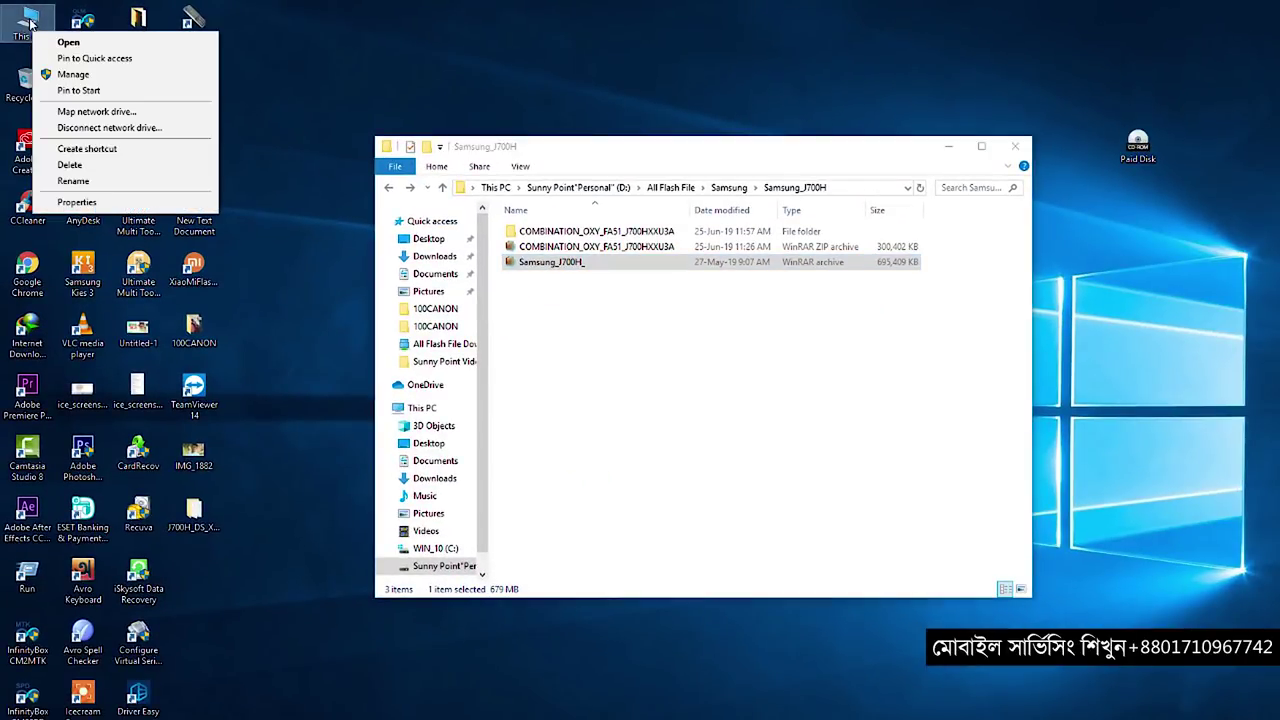
left_click(105, 208)
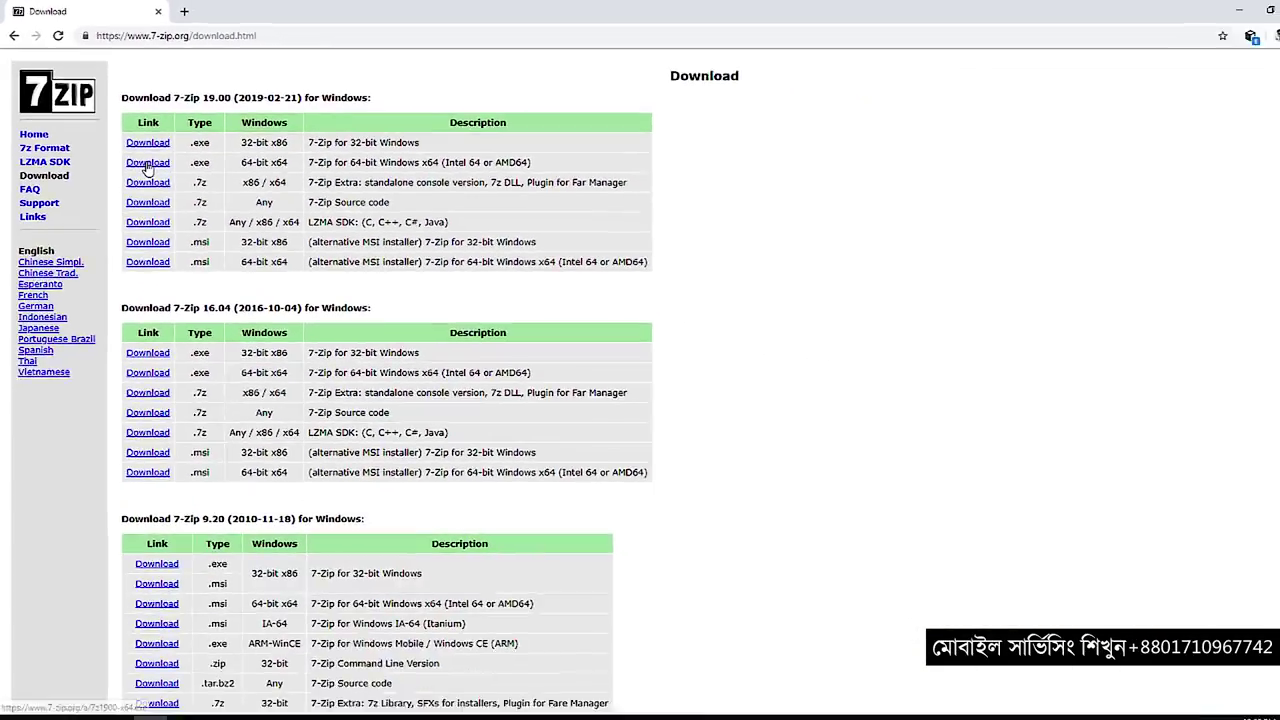
left_click(273, 300)
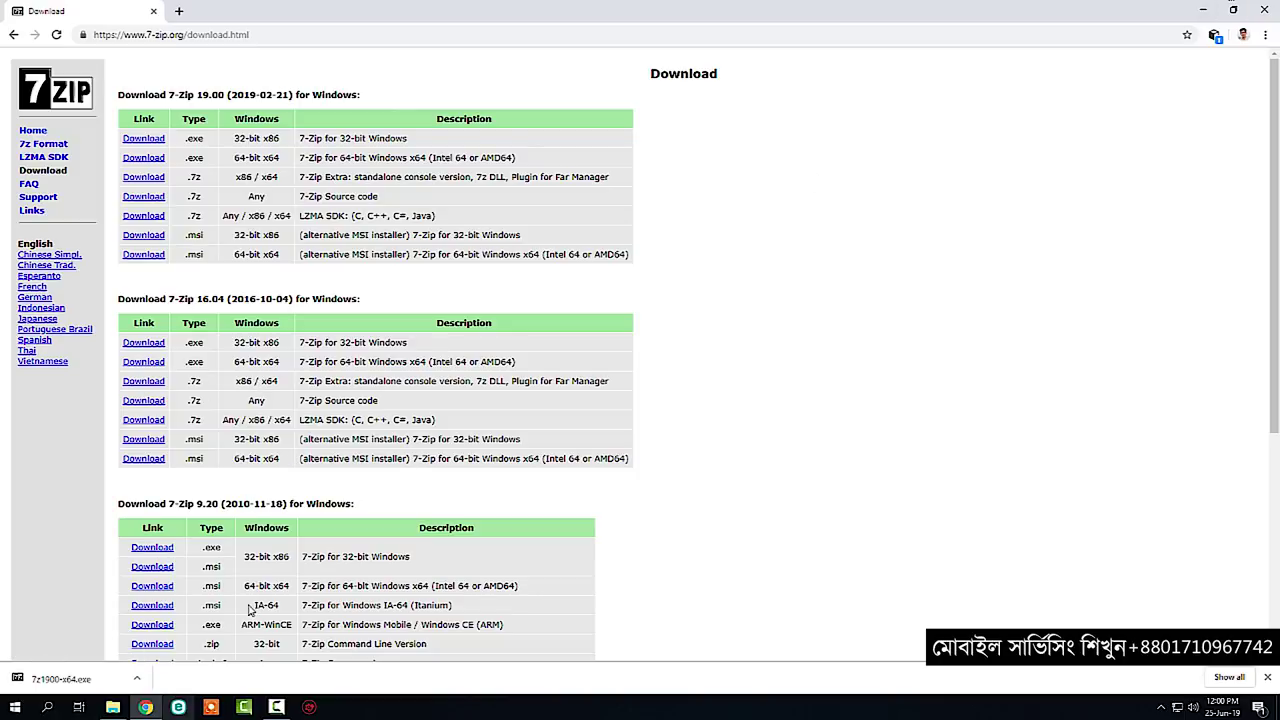
- Run the downloaded 7z1900-x64.exe, install 7-Zip 19.00 to C:\Program Files\7-Zip\, and close the browser and installer
left_click(139, 681)
left_click(152, 594)
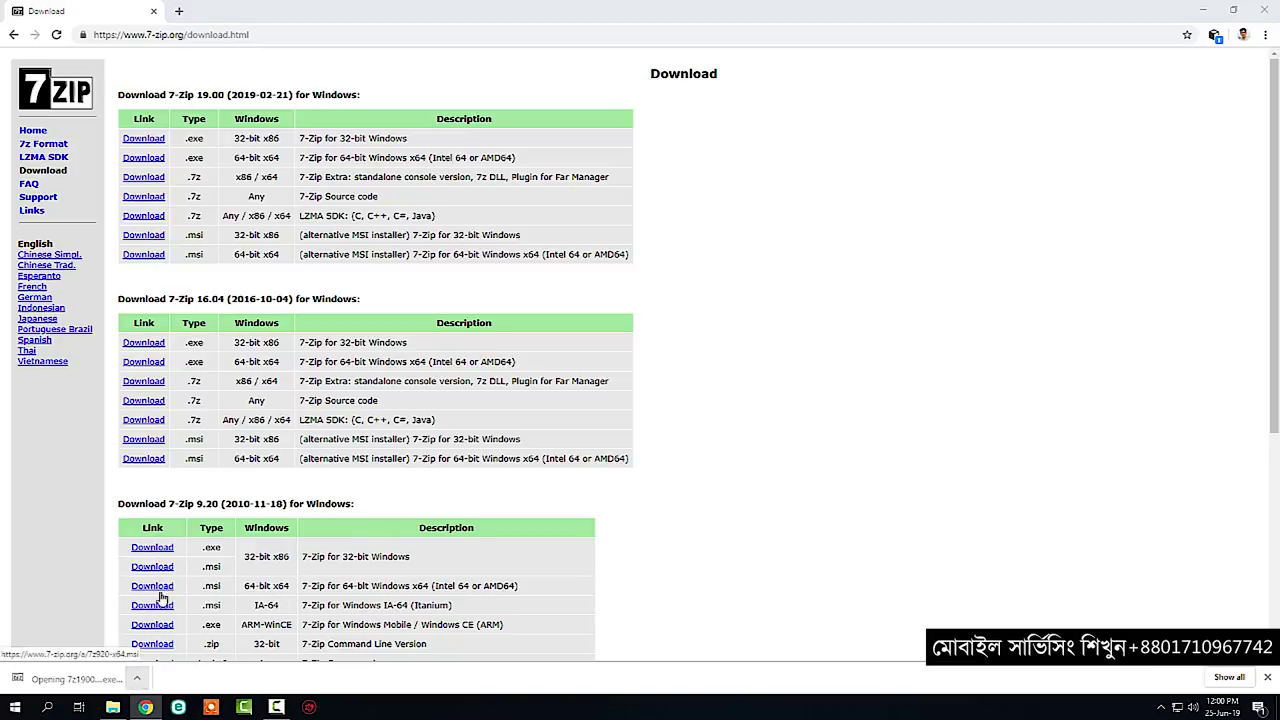
left_click(589, 449)
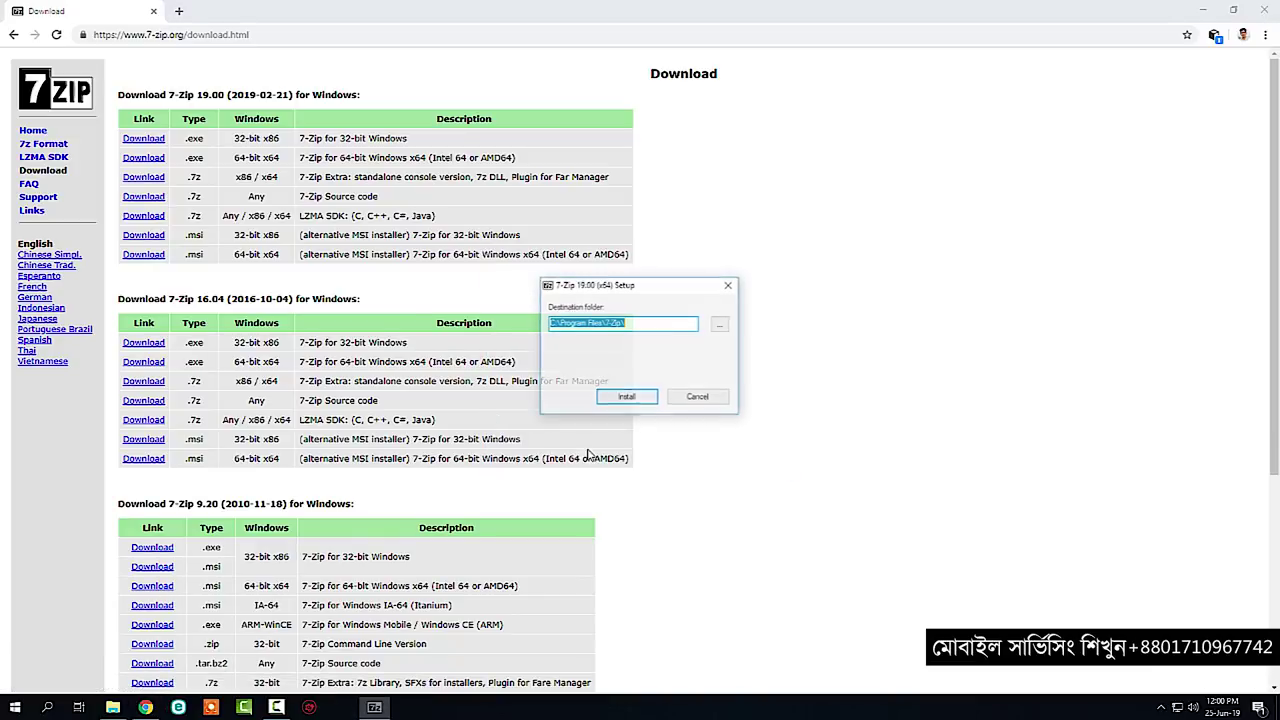
left_click(648, 401)
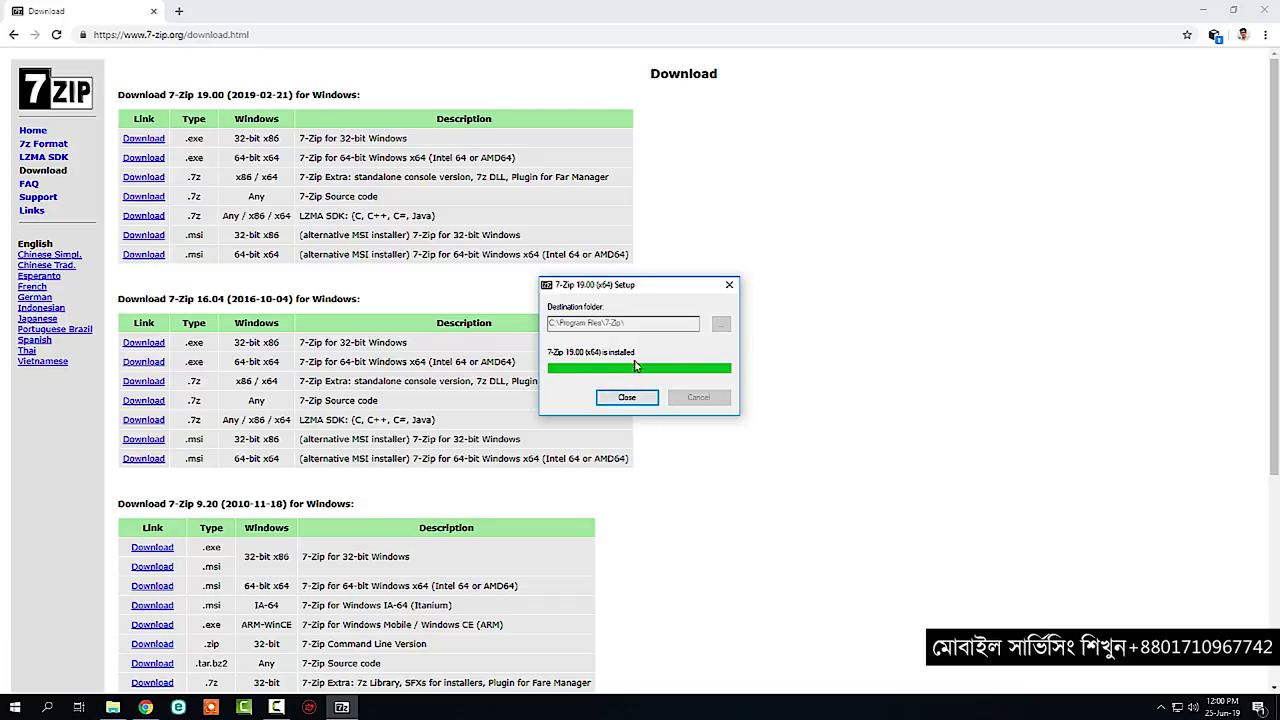
left_click(1268, 10)
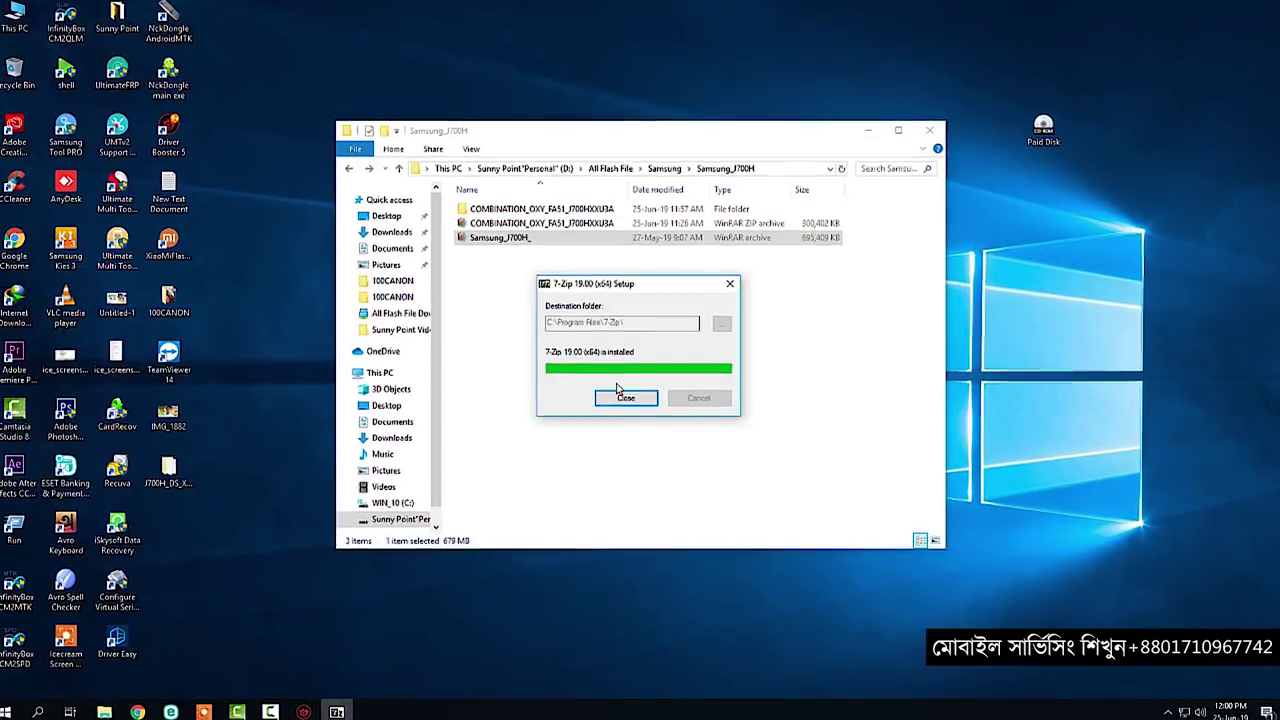
left_click(626, 397)
right_click(614, 364)
left_click(649, 453)
- Extract the Samsung_J700H_ archive into its own Samsung_J700H_ folder with 7-Zip and close the extraction report
left_click(410, 192)
right_click(411, 192)
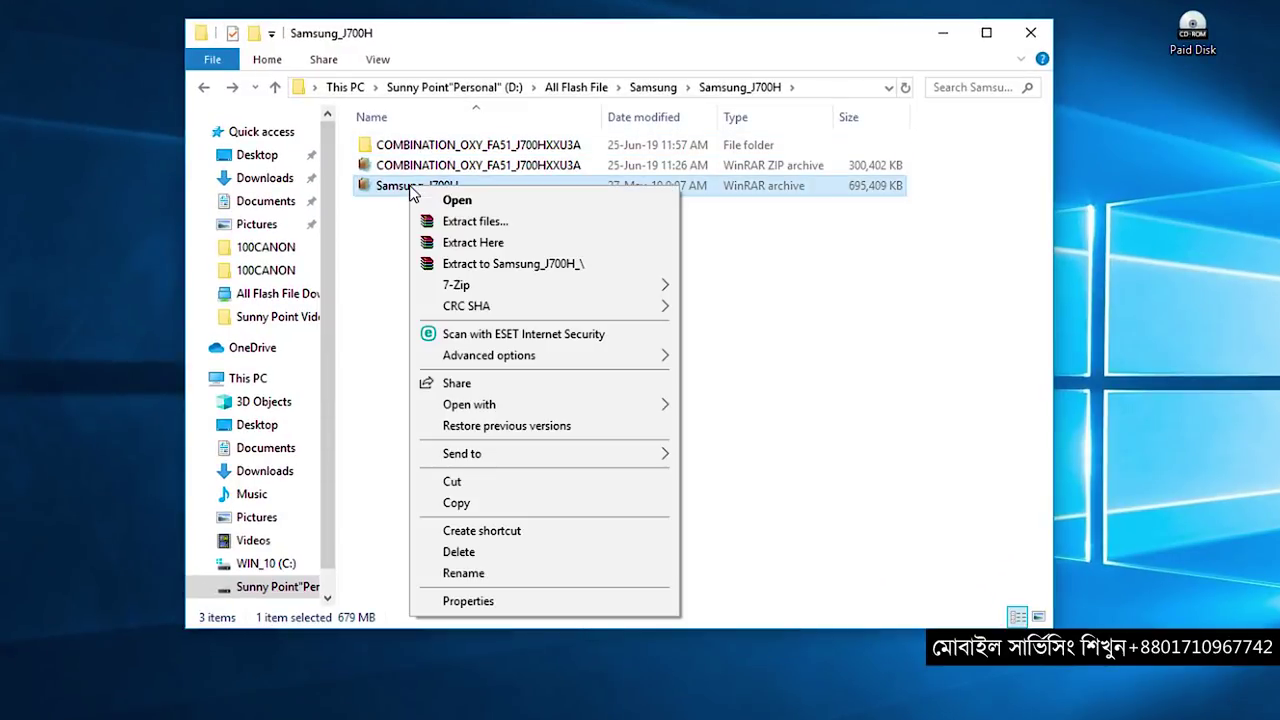
mouse_move(462, 288)
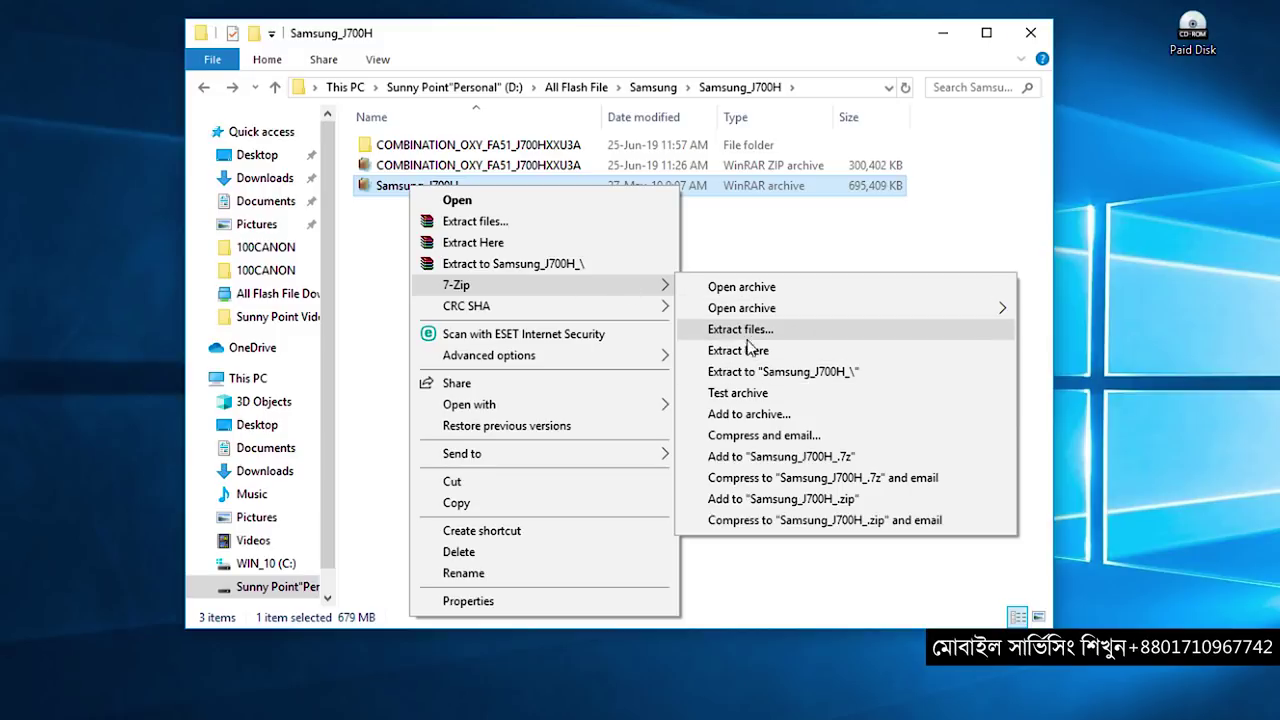
right_click(406, 168)
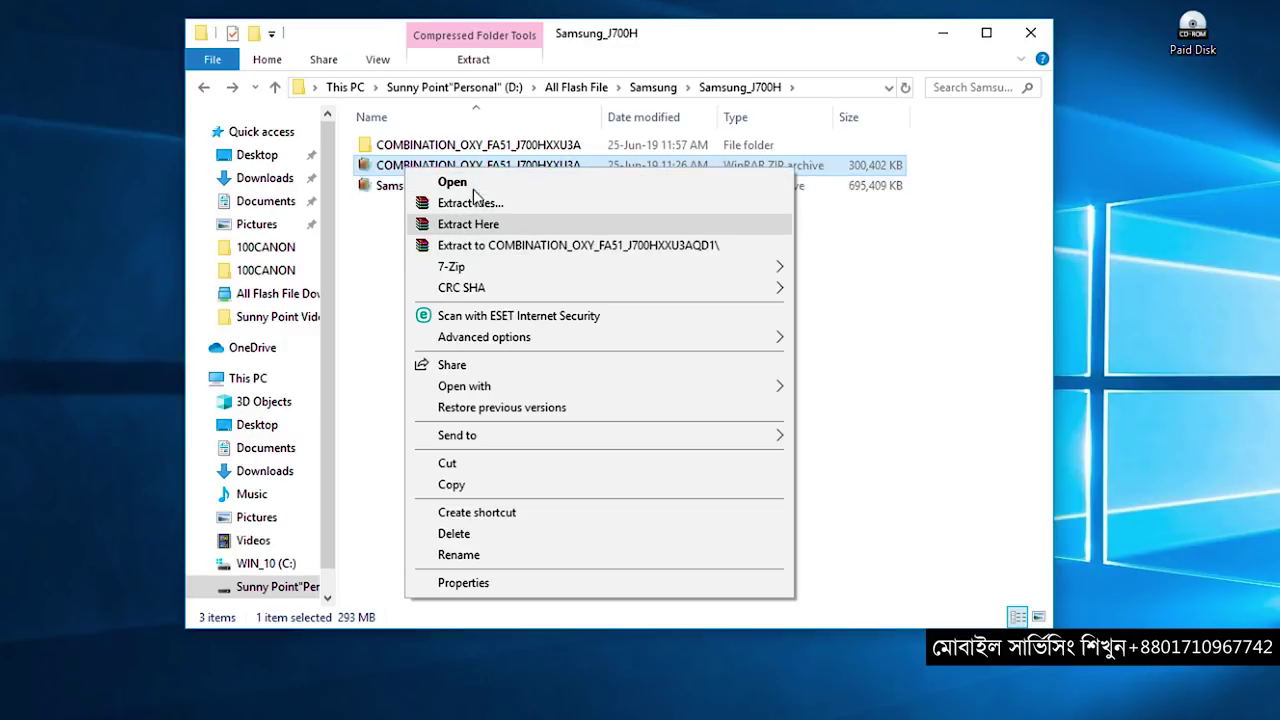
left_click(383, 188)
right_click(382, 186)
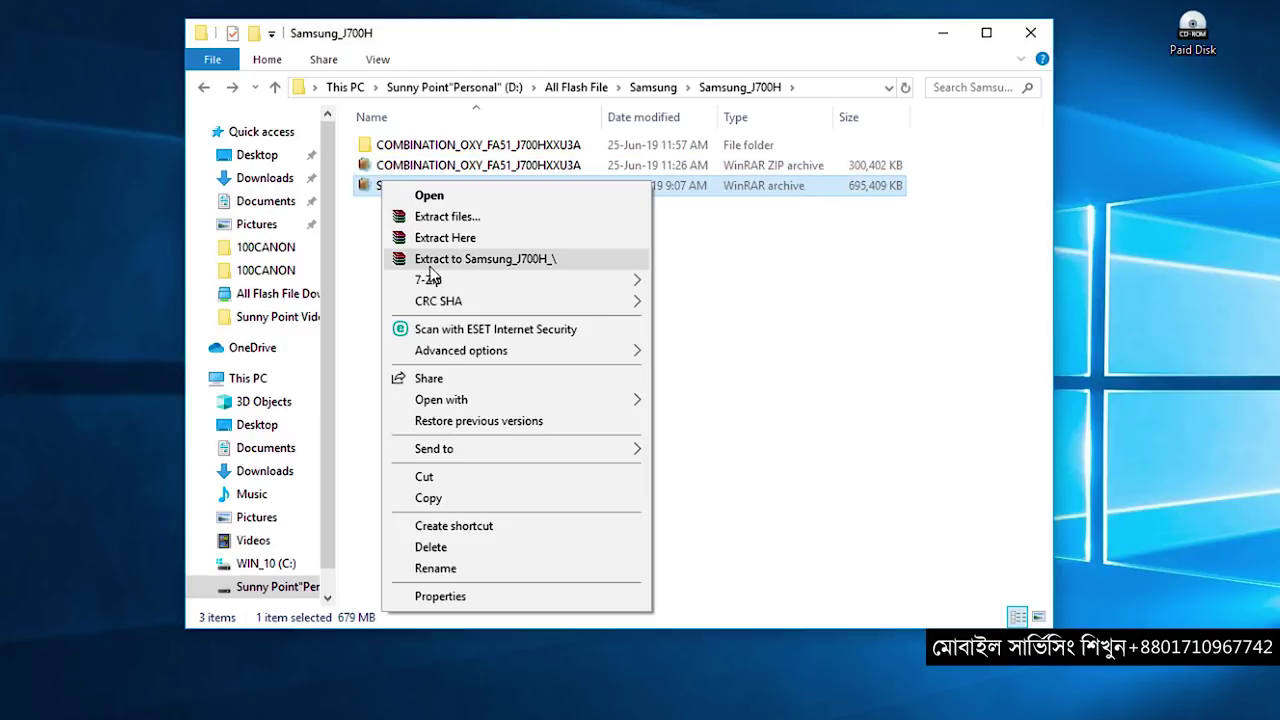
mouse_move(520, 282)
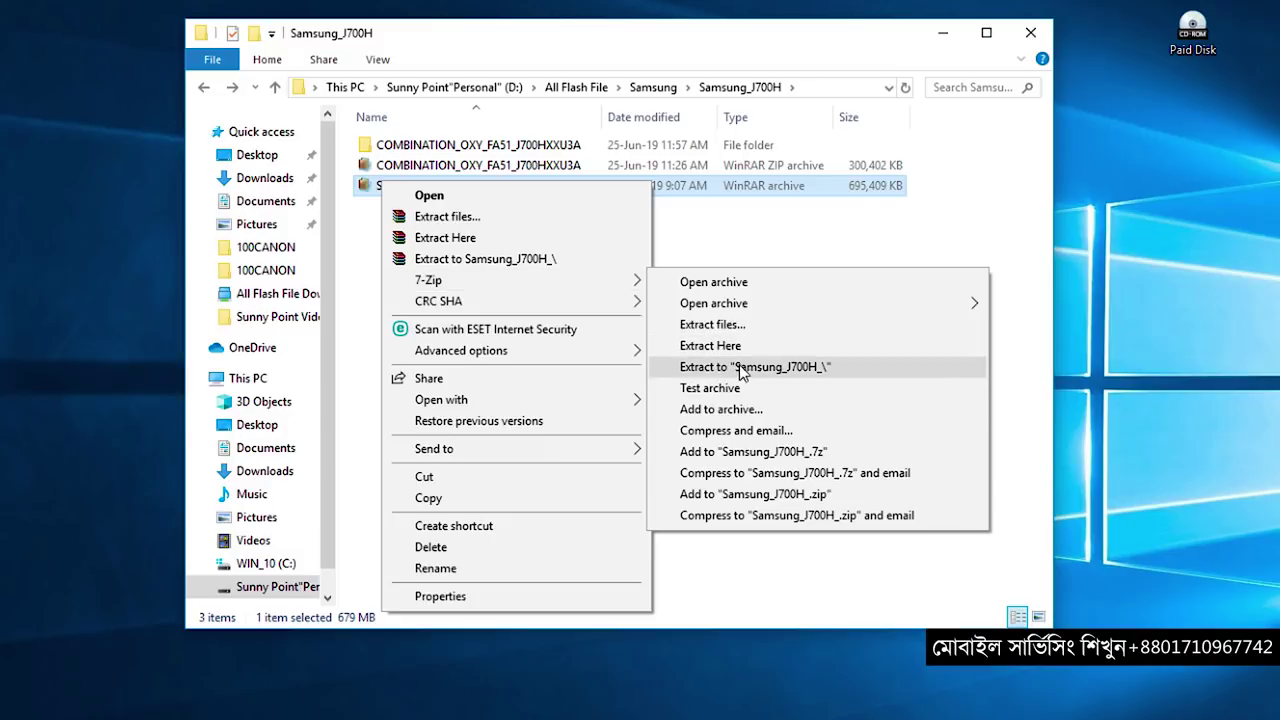
key("Escape")
mouse_move(580, 300)
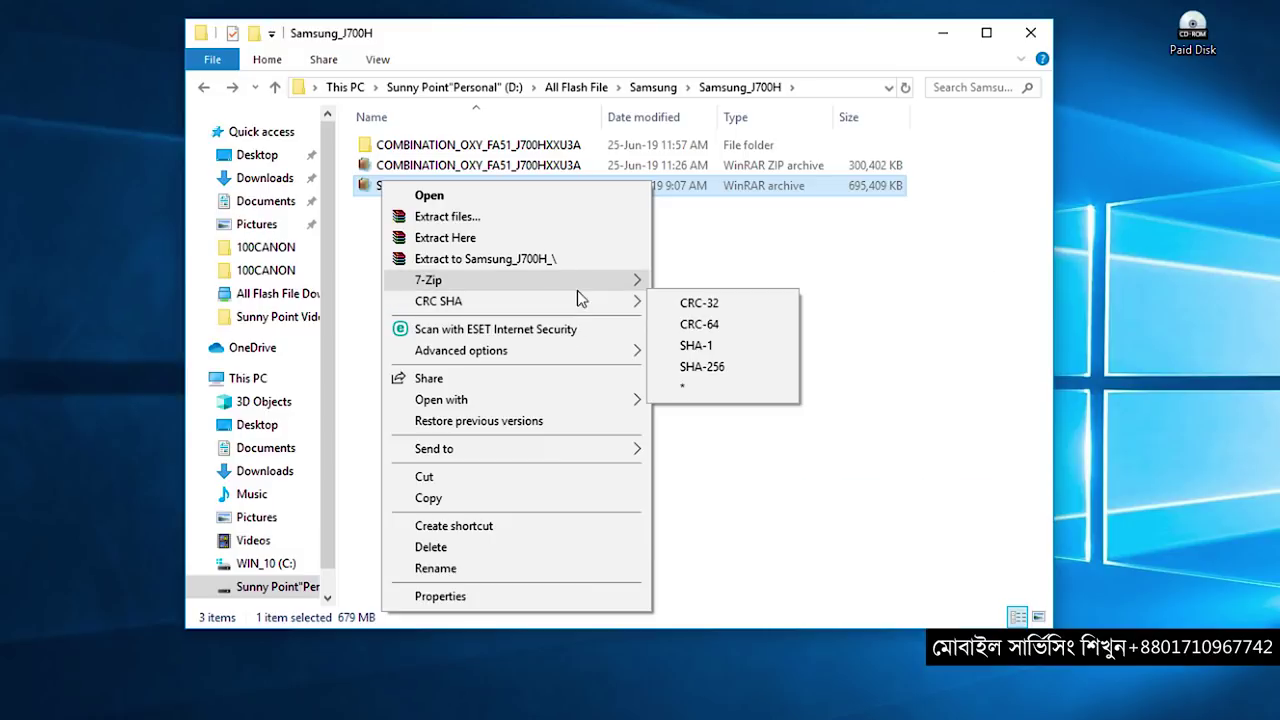
left_click(728, 368)
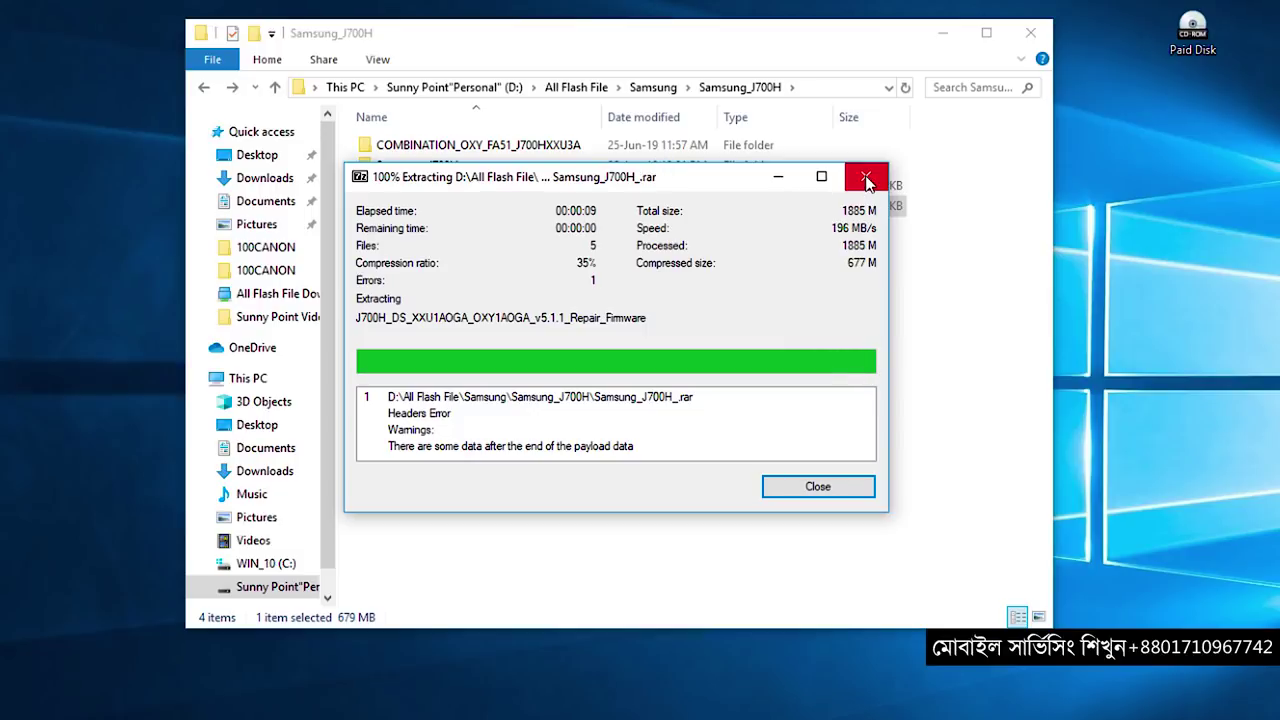
left_click(818, 487)
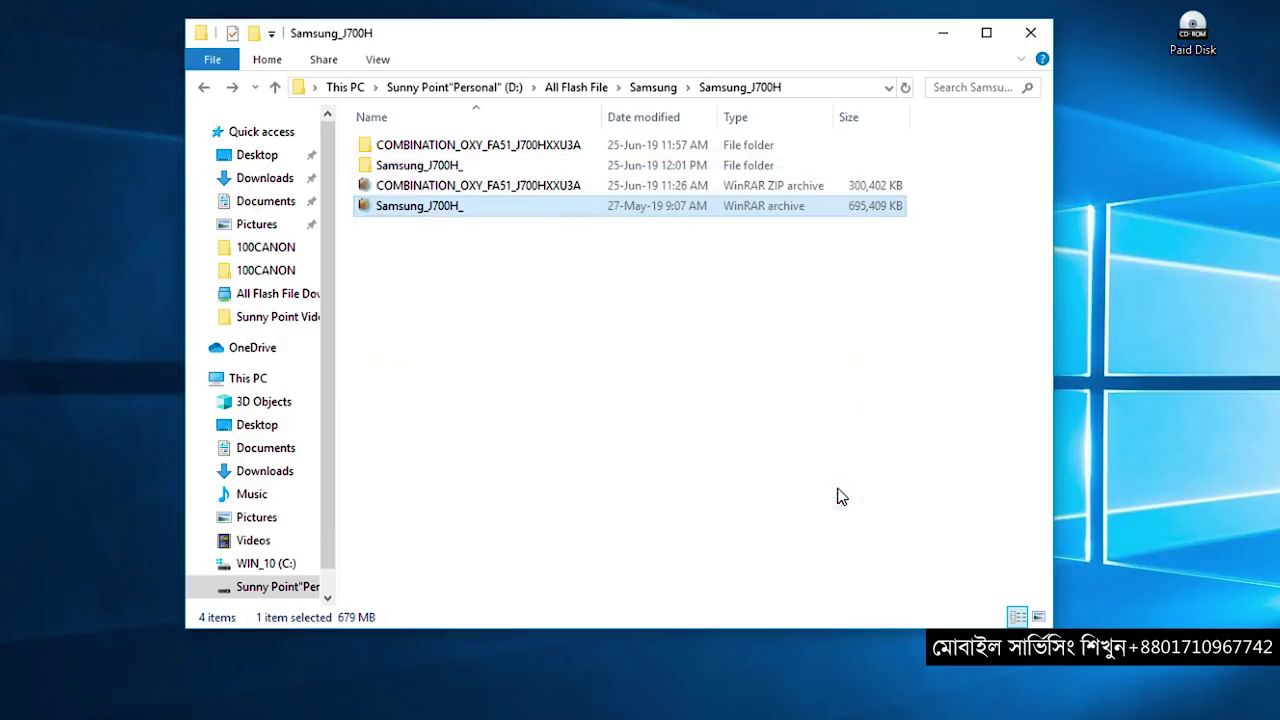
- Inspect all files in the Repair_Firmware subfolder of the extracted Samsung_J700H_ folder, and close the window
double_click(414, 165)
double_click(432, 150)
key("ctrl+a")
left_click_drag(586, 443, 424, 130)
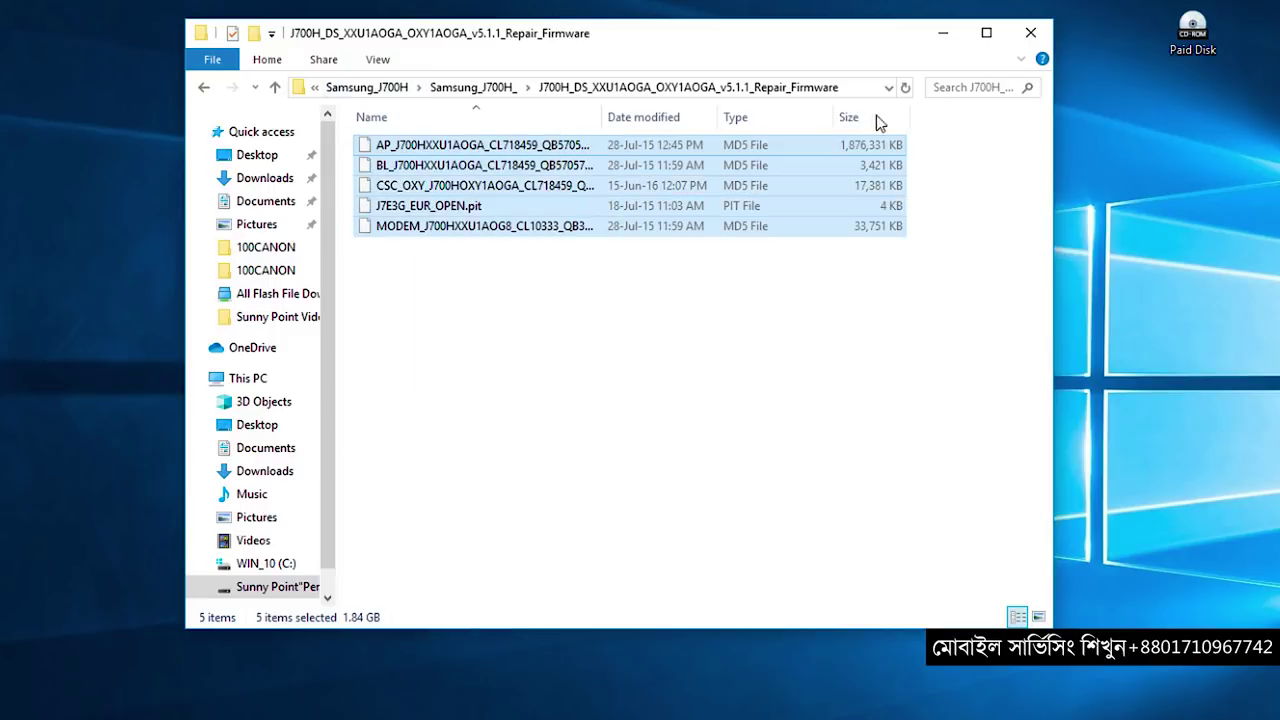
left_click(1038, 31)
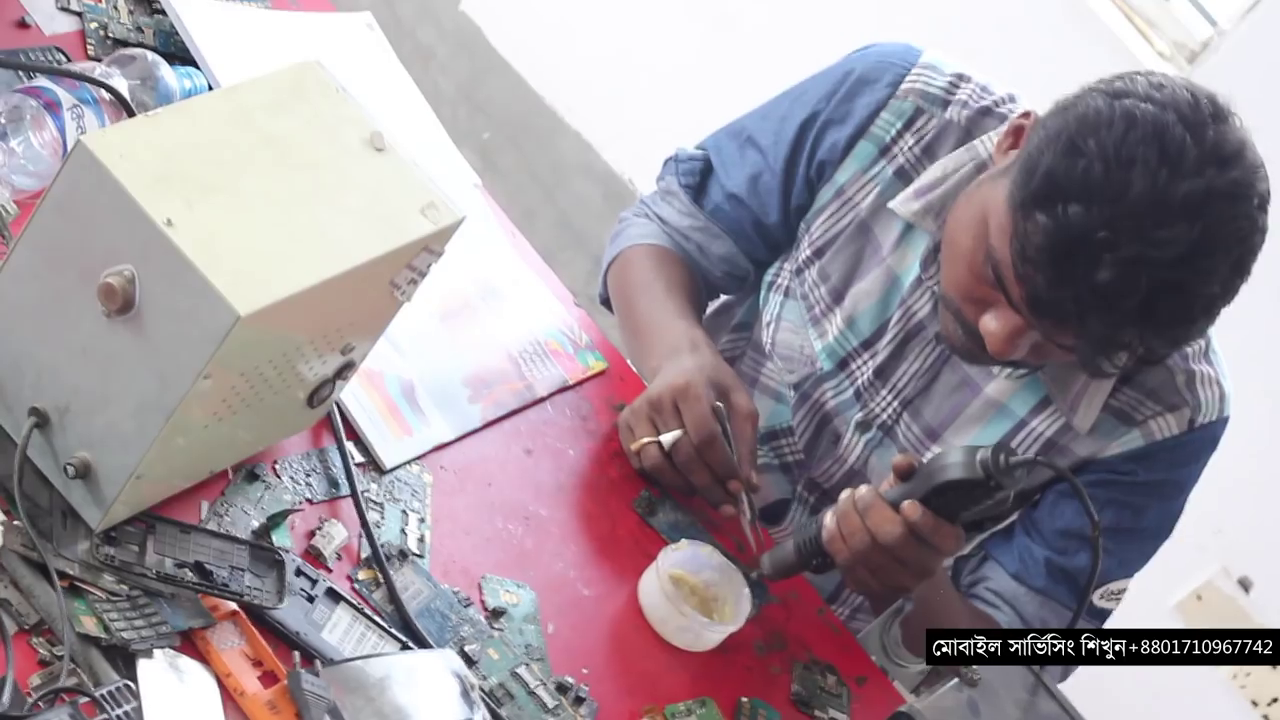